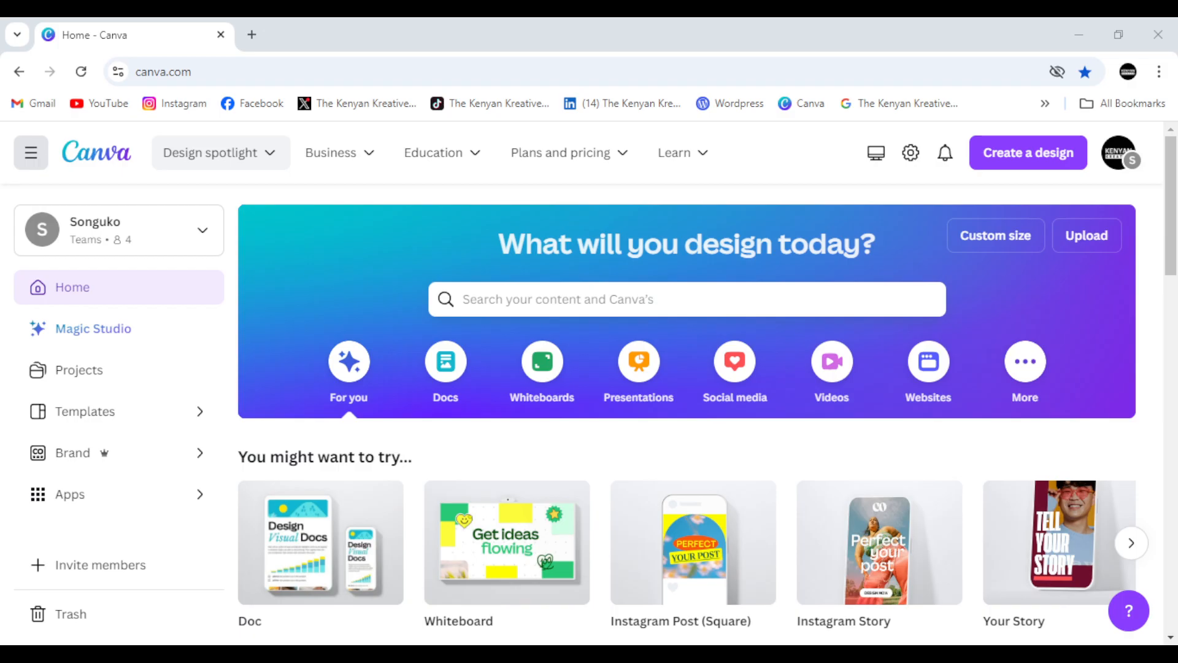
Search all content and Canva's templates for "Instragram Quote Story".
{"action": "left_click", "coordinate": [550, 305]}
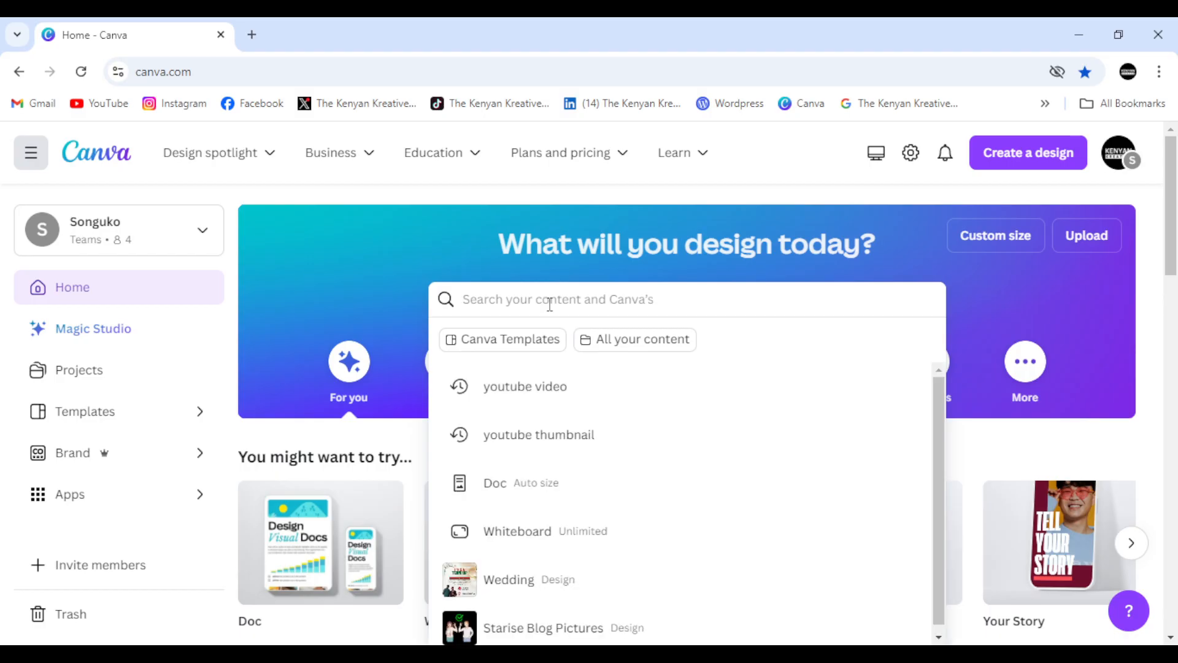
{"action": "type", "text": "Instragram"}
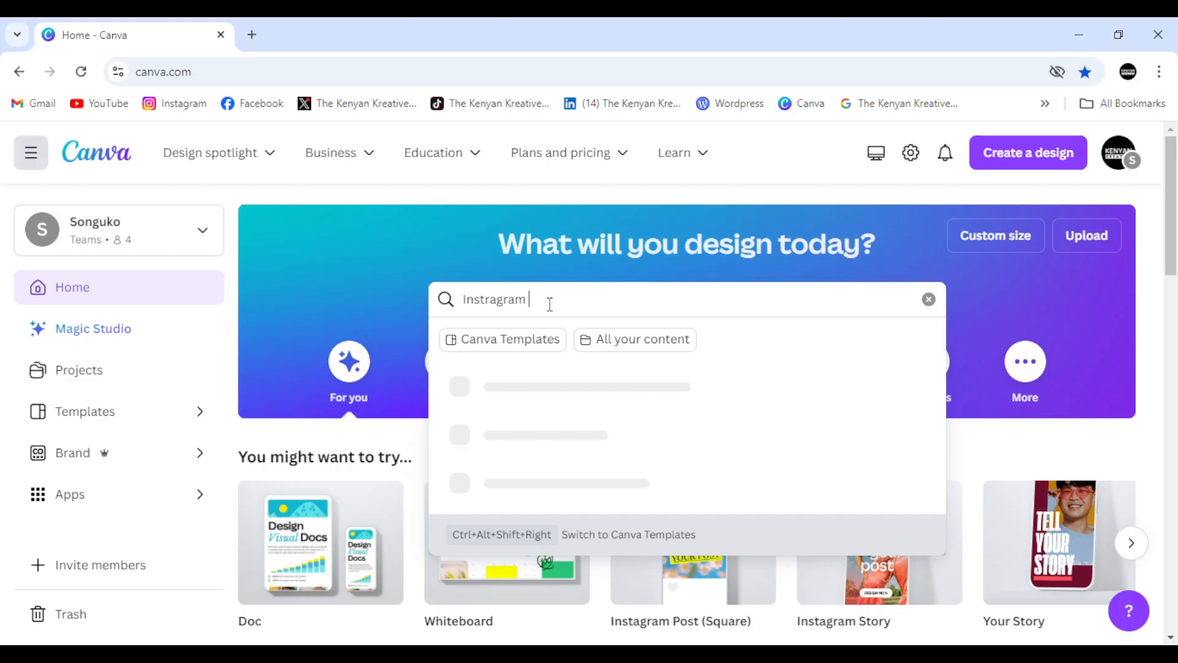
{"action": "type", "text": " Quote"}
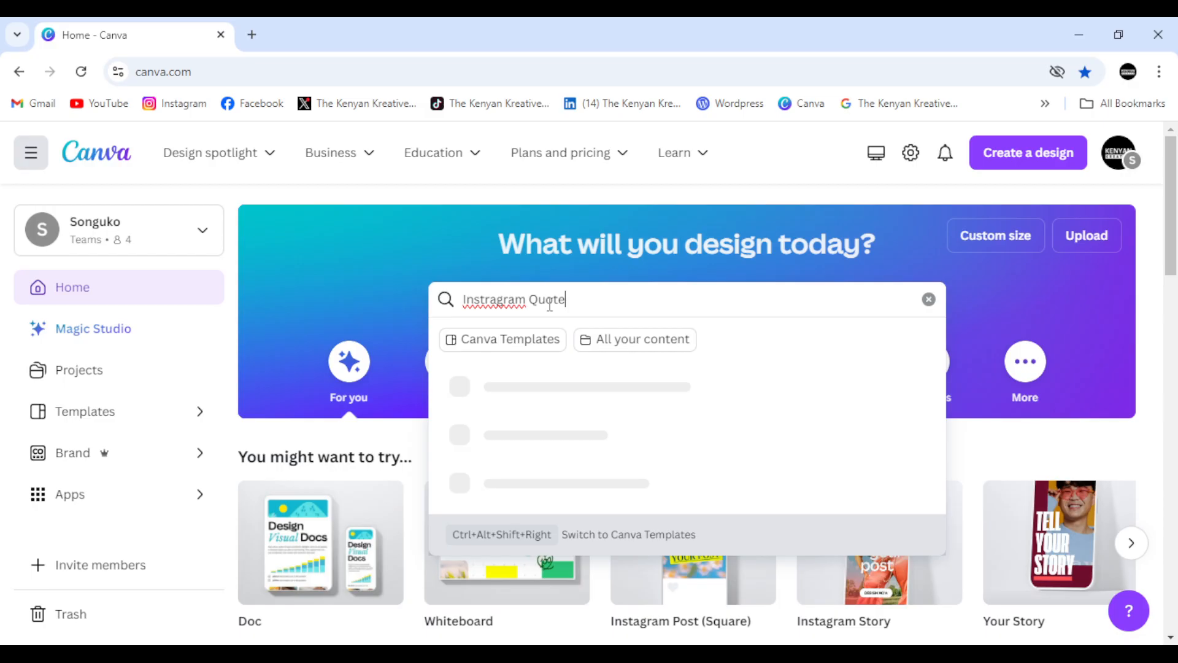
{"action": "type", "text": " S"}
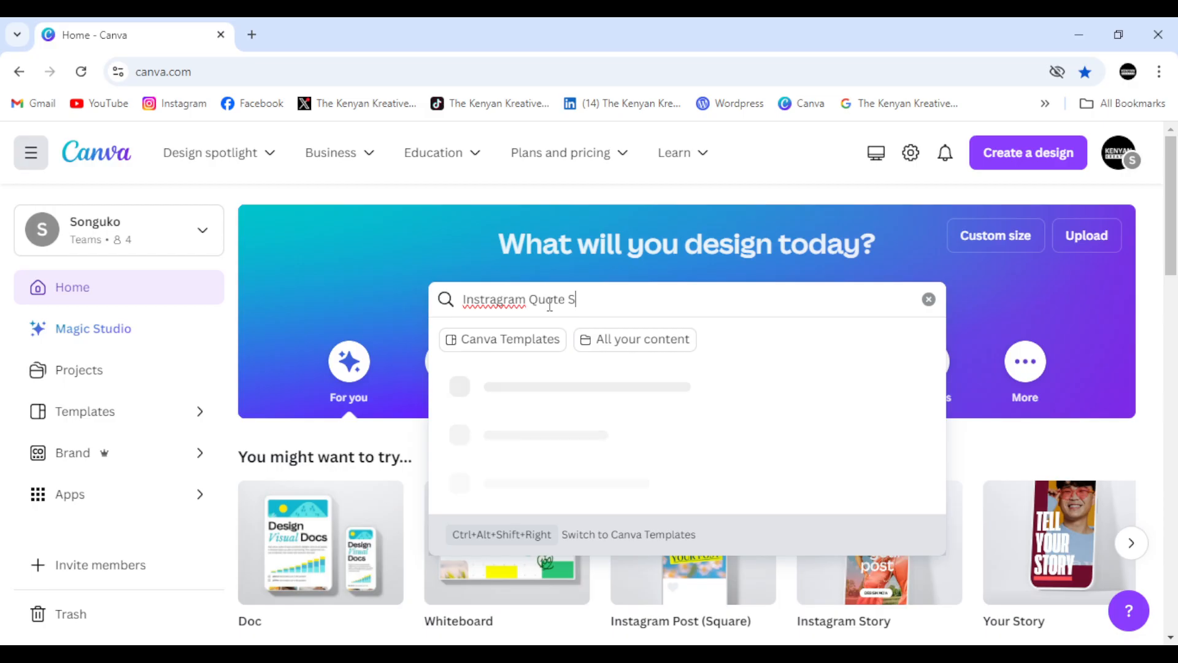
{"action": "type", "text": "tory"}
{"action": "key", "text": "Return"}
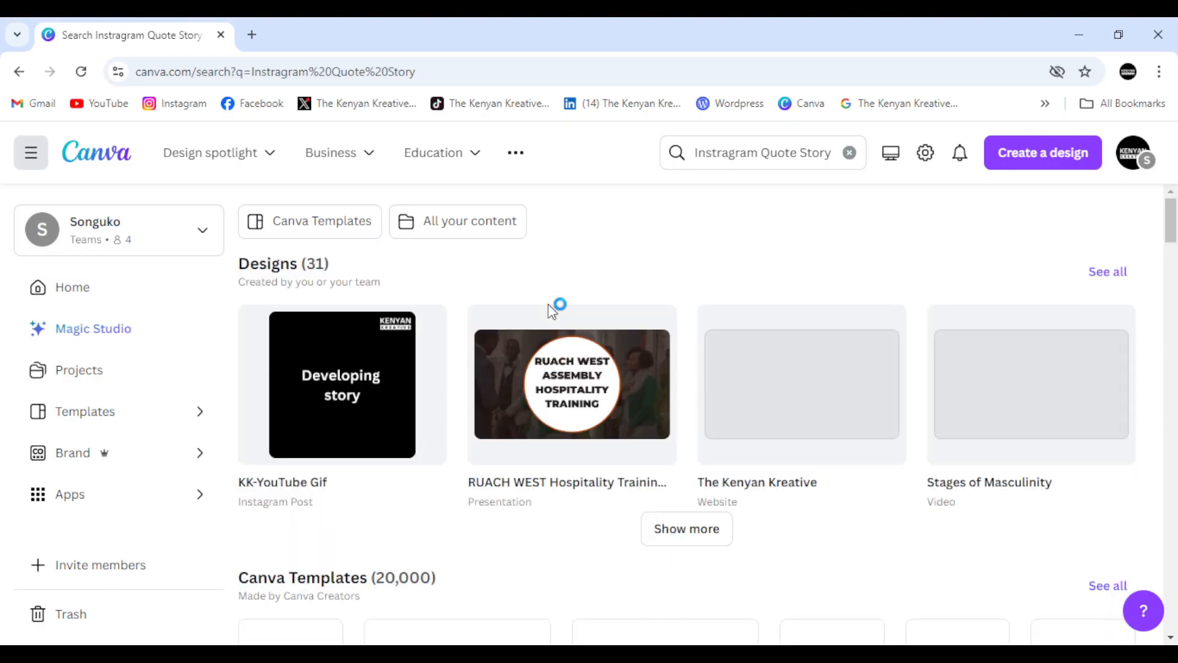
Examine the Canva Templates search results for quote story and Instagram post designs.
{"action": "scroll", "coordinate": [549, 308], "scroll_direction": "down", "scroll_amount": 1}
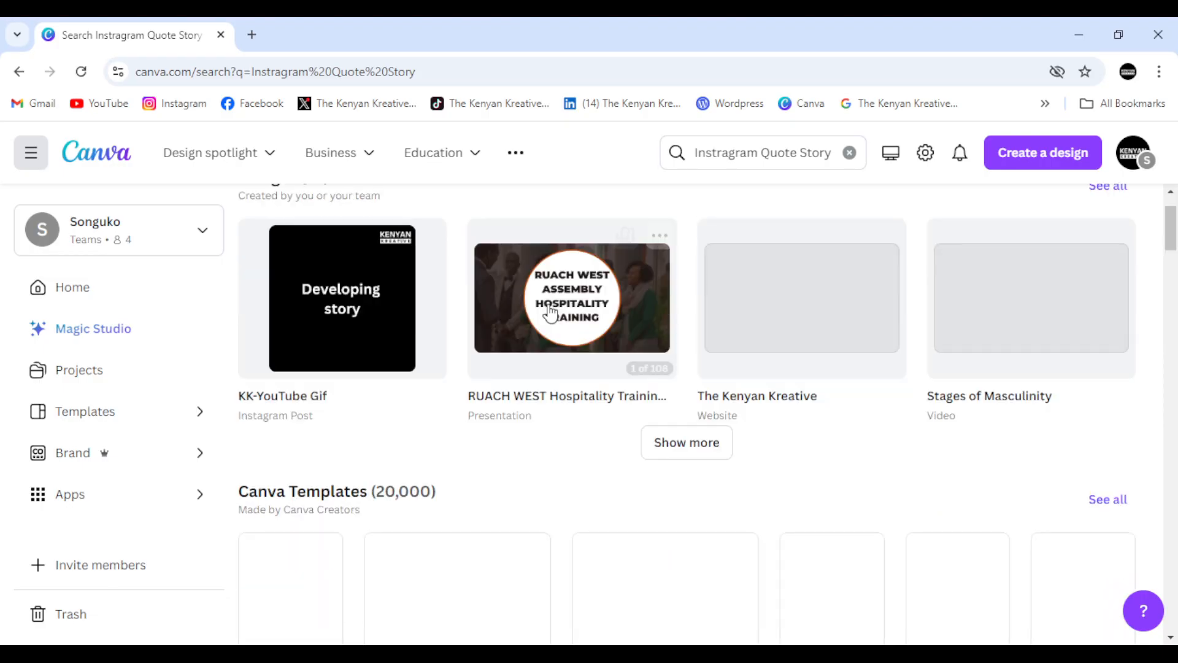
{"action": "scroll", "coordinate": [551, 313], "scroll_direction": "down", "scroll_amount": 2}
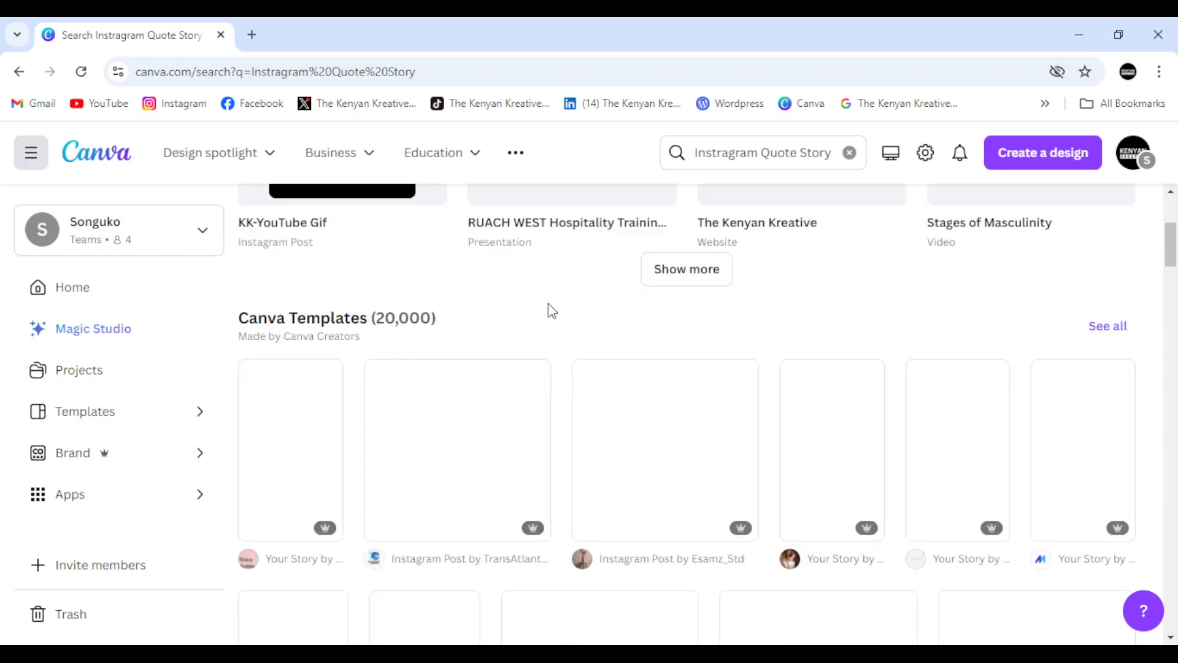
{"action": "scroll", "coordinate": [552, 310], "scroll_direction": "down", "scroll_amount": 1}
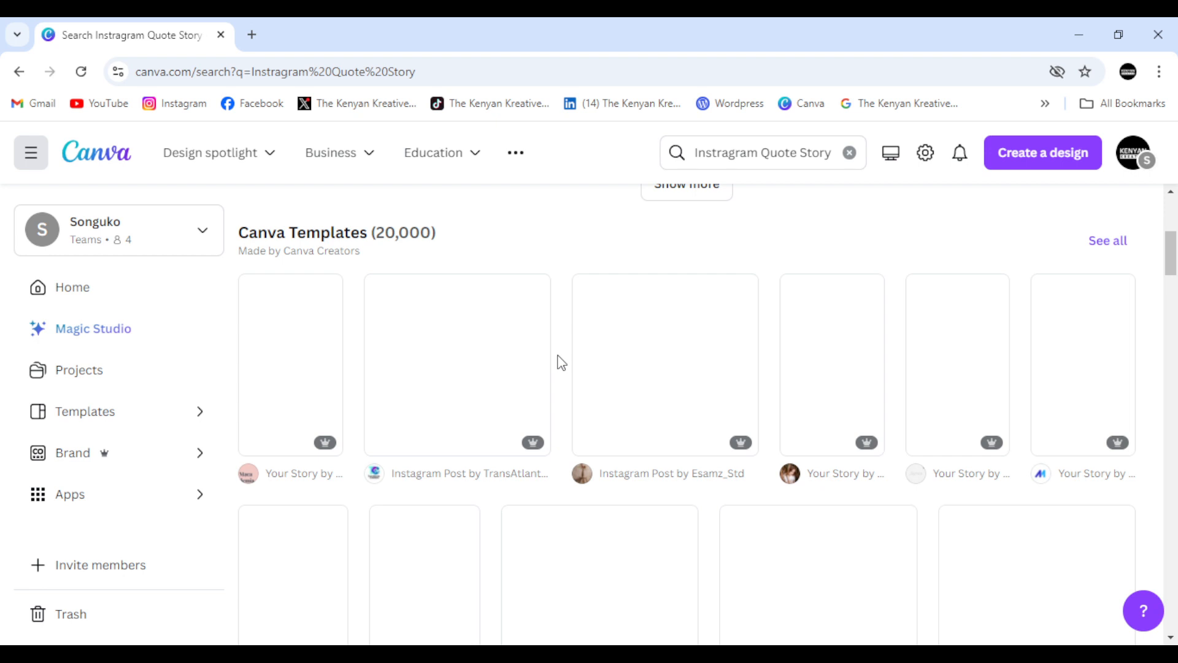
{"action": "scroll", "coordinate": [561, 363], "scroll_direction": "down", "scroll_amount": 4}
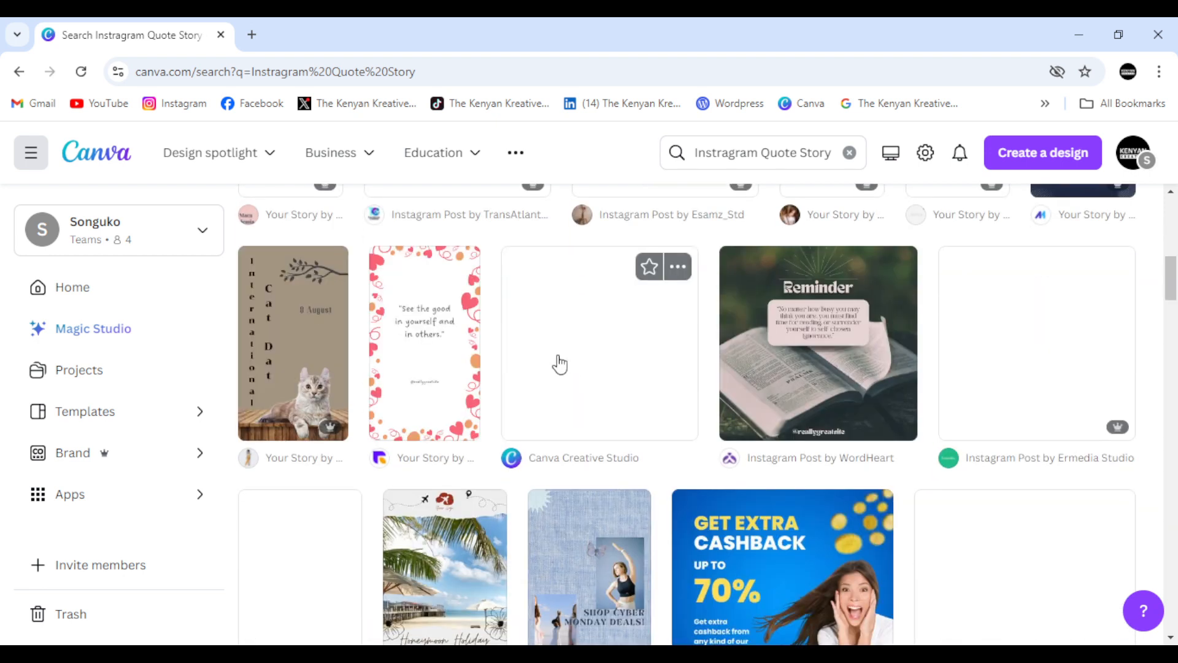
{"action": "scroll", "coordinate": [559, 364], "scroll_direction": "up", "scroll_amount": 1}
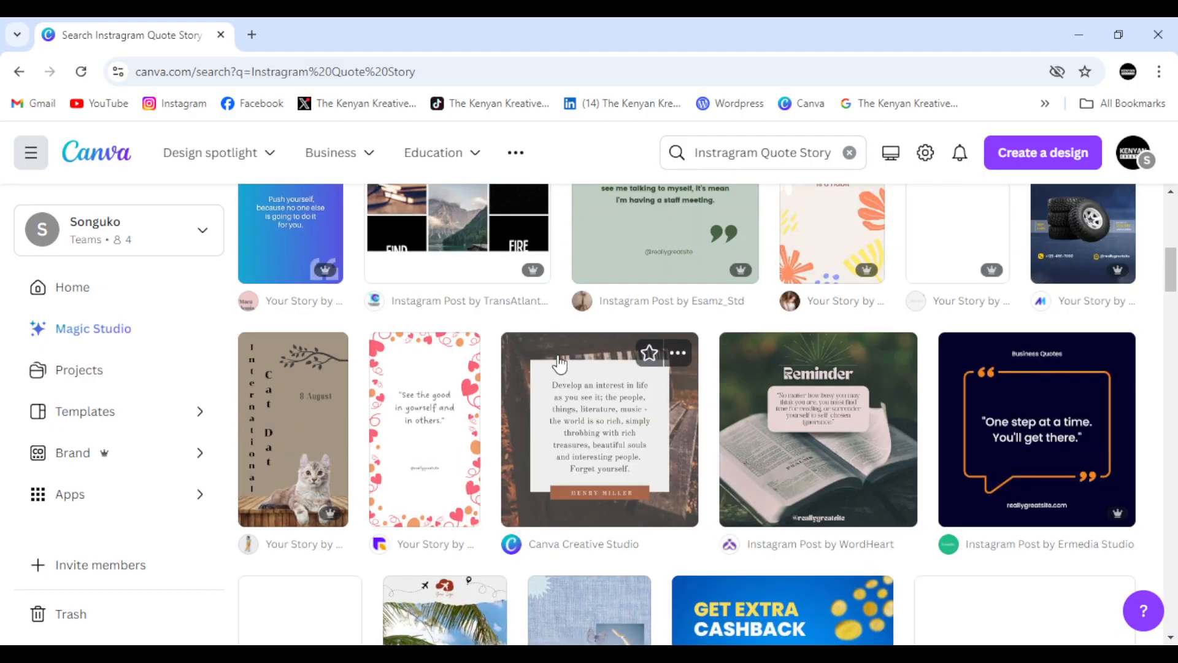
{"action": "scroll", "coordinate": [561, 362], "scroll_direction": "up", "scroll_amount": 2}
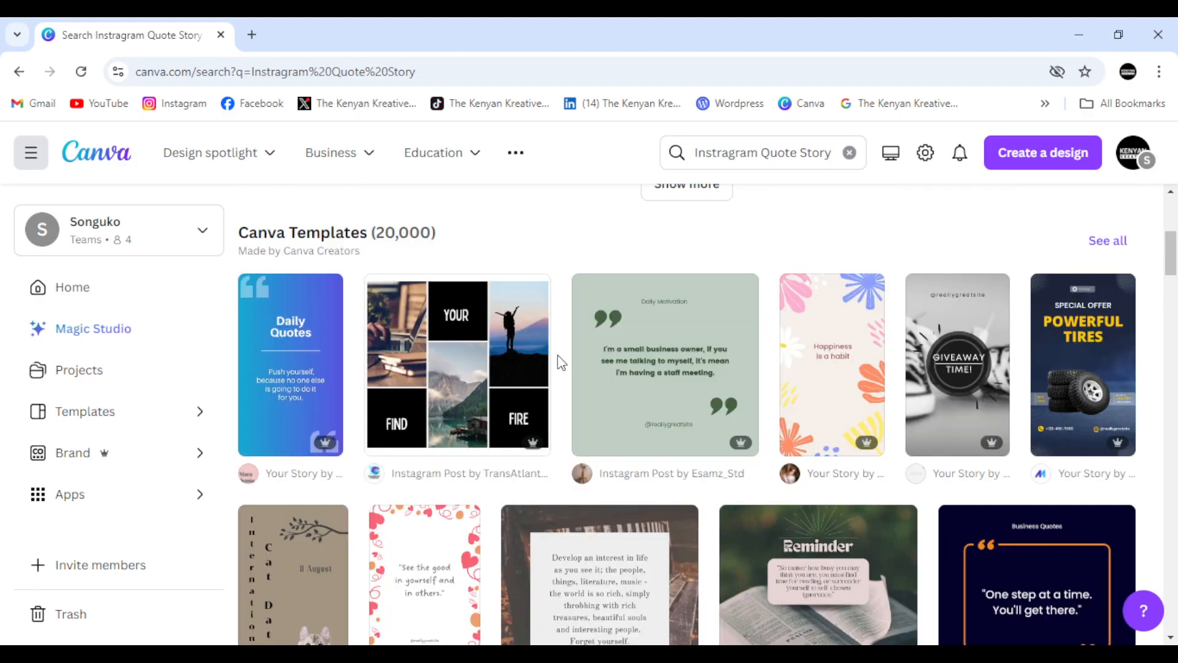
{"action": "scroll", "coordinate": [559, 363], "scroll_direction": "down", "scroll_amount": 5}
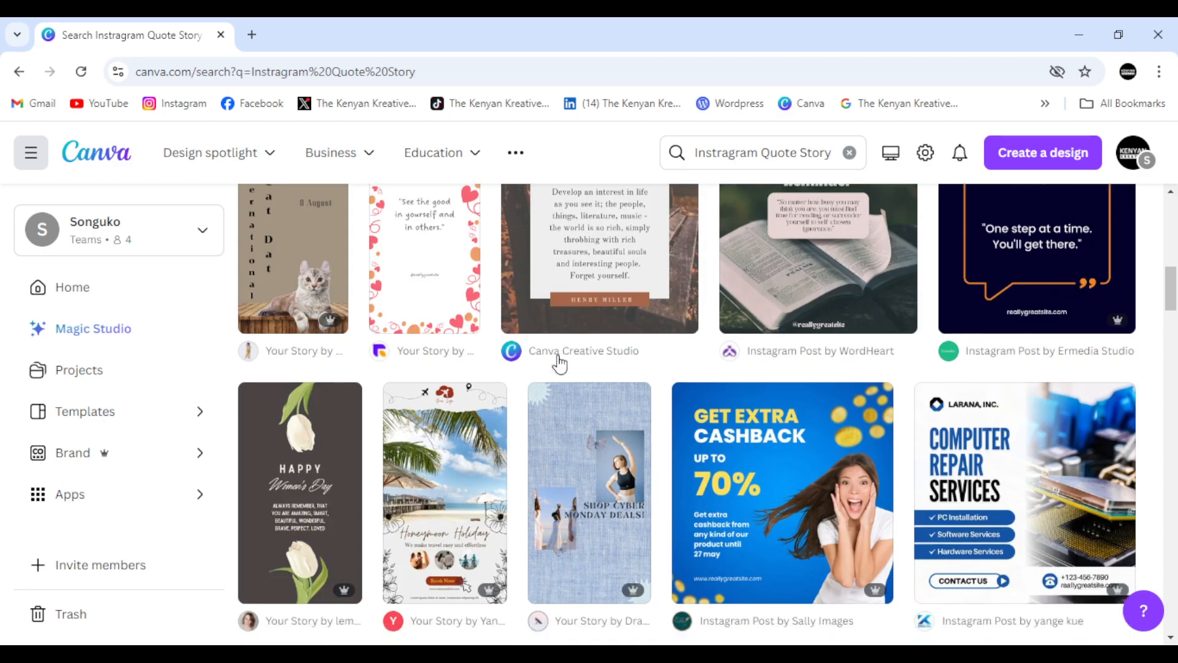
{"action": "scroll", "coordinate": [559, 363], "scroll_direction": "down", "scroll_amount": 3}
{"action": "scroll", "coordinate": [559, 363], "scroll_direction": "down", "scroll_amount": 3}
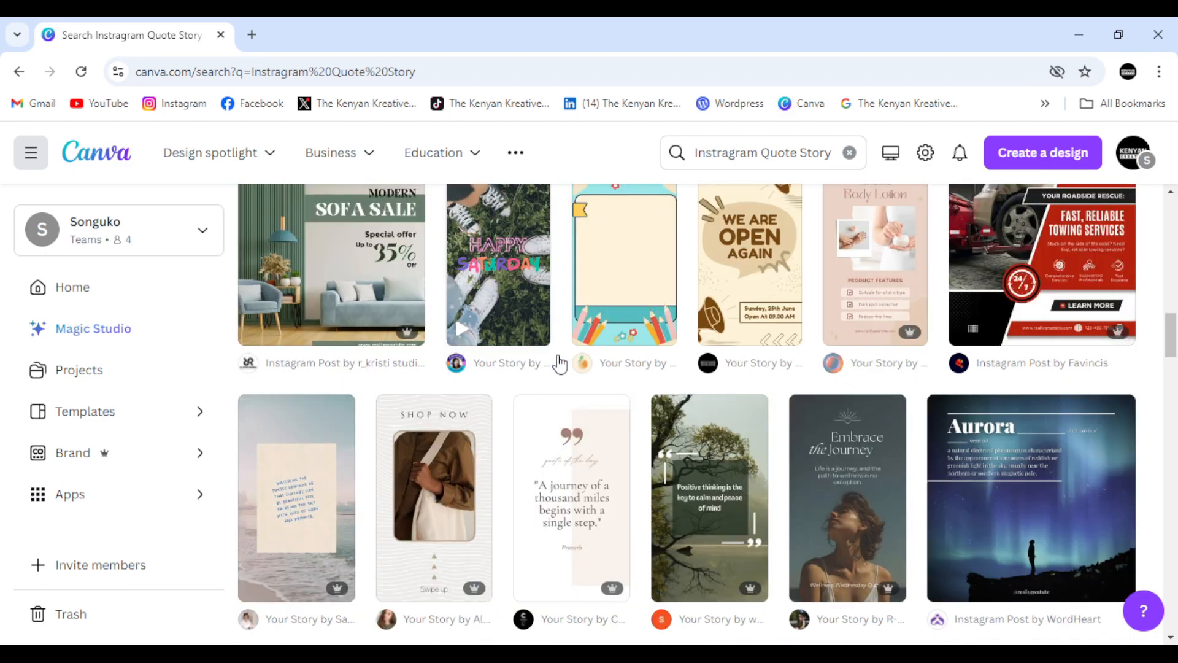
{"action": "scroll", "coordinate": [559, 363], "scroll_direction": "down", "scroll_amount": 3}
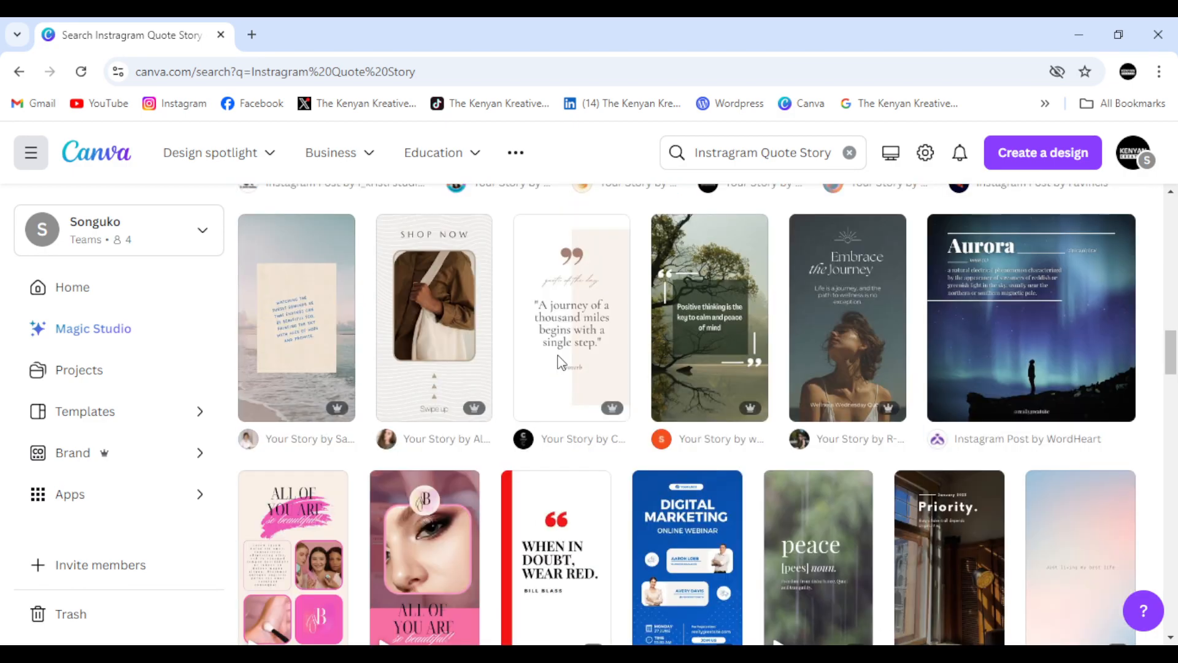
{"action": "scroll", "coordinate": [559, 363], "scroll_direction": "down", "scroll_amount": 5}
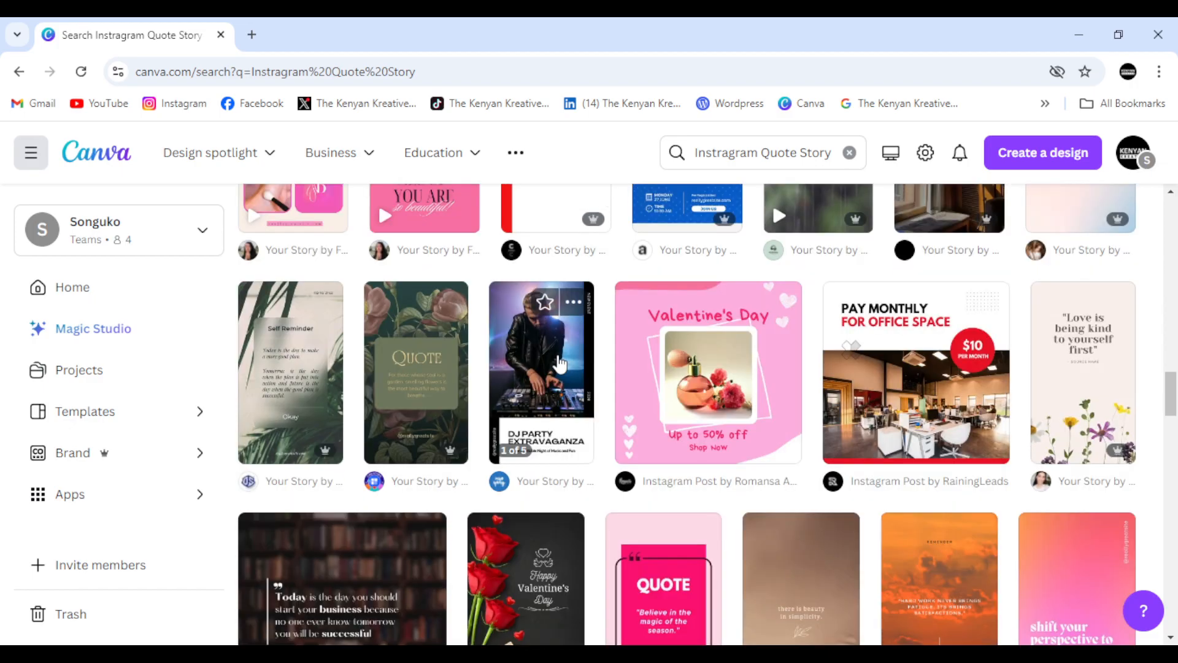
{"action": "scroll", "coordinate": [559, 363], "scroll_direction": "down", "scroll_amount": 5}
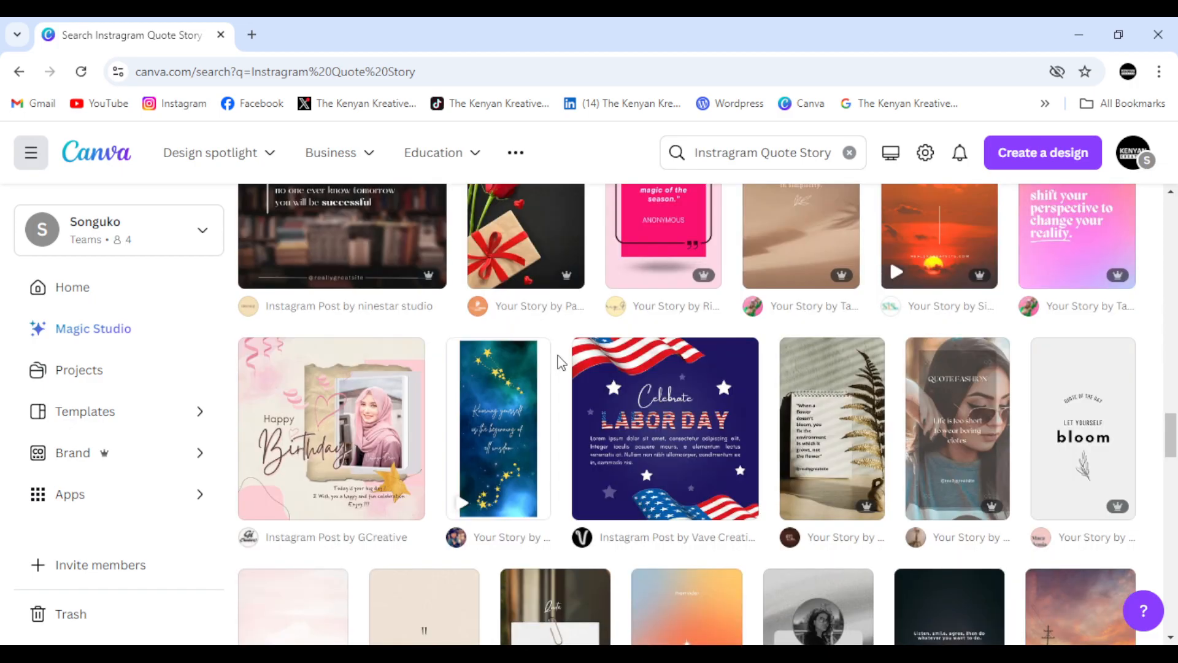
{"action": "scroll", "coordinate": [561, 363], "scroll_direction": "down", "scroll_amount": 6}
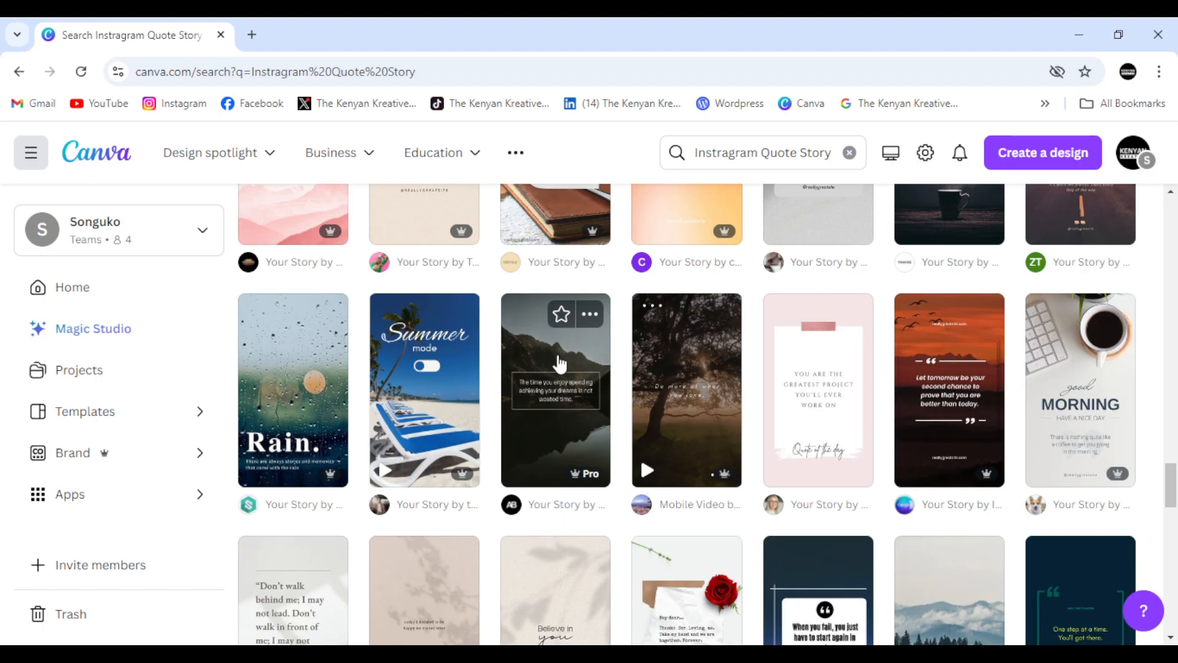
{"action": "scroll", "coordinate": [559, 363], "scroll_direction": "down", "scroll_amount": 5}
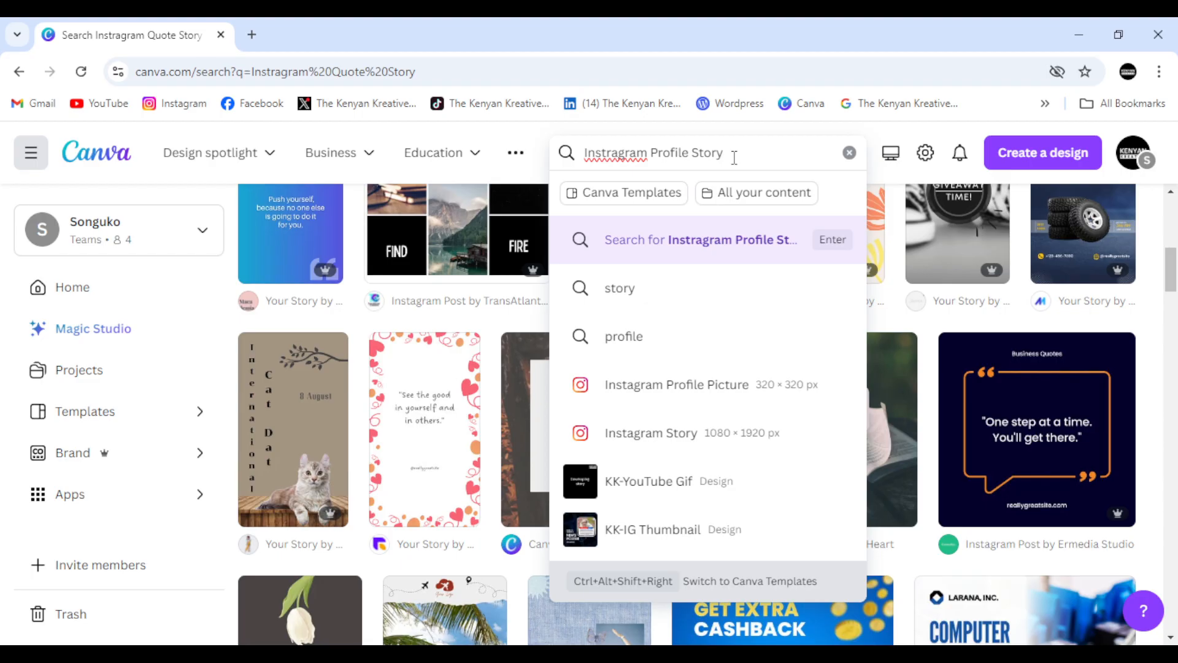
Replace the search query with "Instagram Profile Video" and run the search.
{"action": "type", "text": "In"}
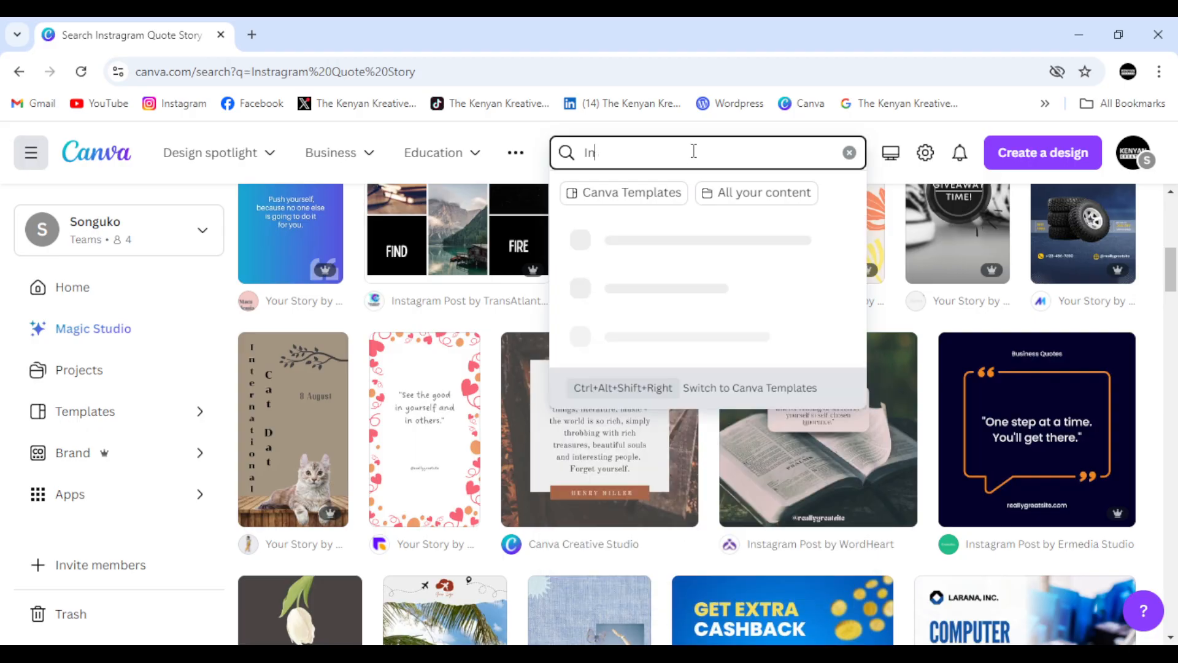
{"action": "type", "text": "stagra"}
{"action": "left_click", "coordinate": [733, 342]}
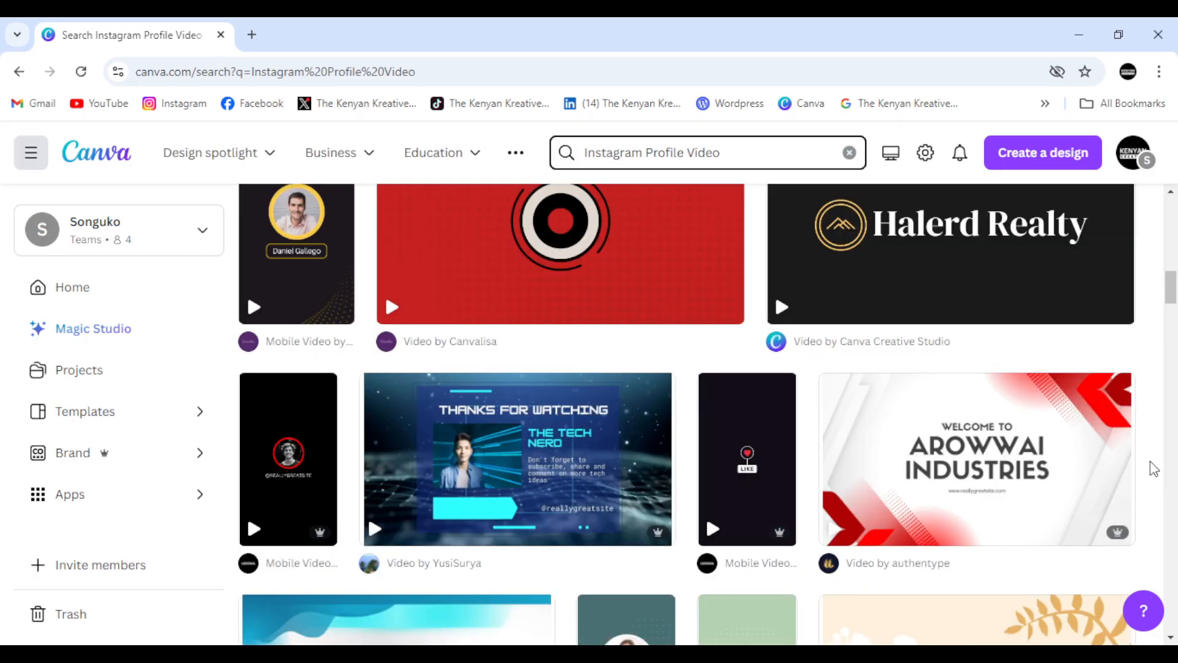
Find the Tan Meme Tweet Instagram template and open it as a new design for editing.
{"action": "scroll", "coordinate": [1153, 468], "scroll_direction": "down", "scroll_amount": 5}
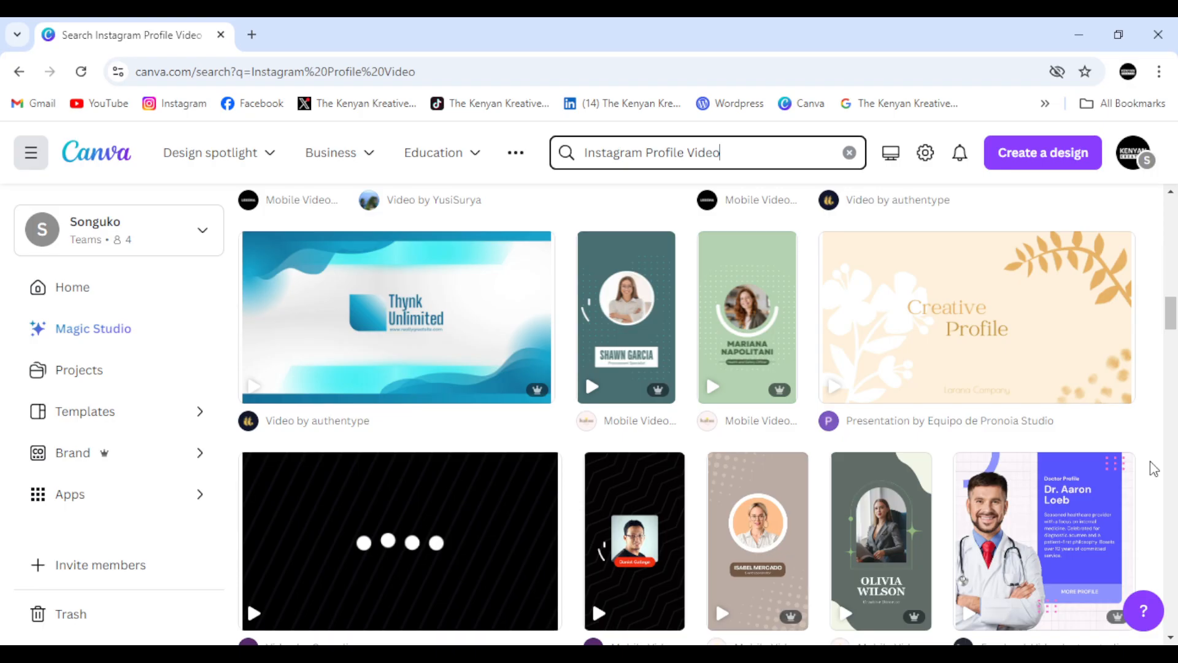
{"action": "scroll", "coordinate": [1154, 469], "scroll_direction": "down", "scroll_amount": 10}
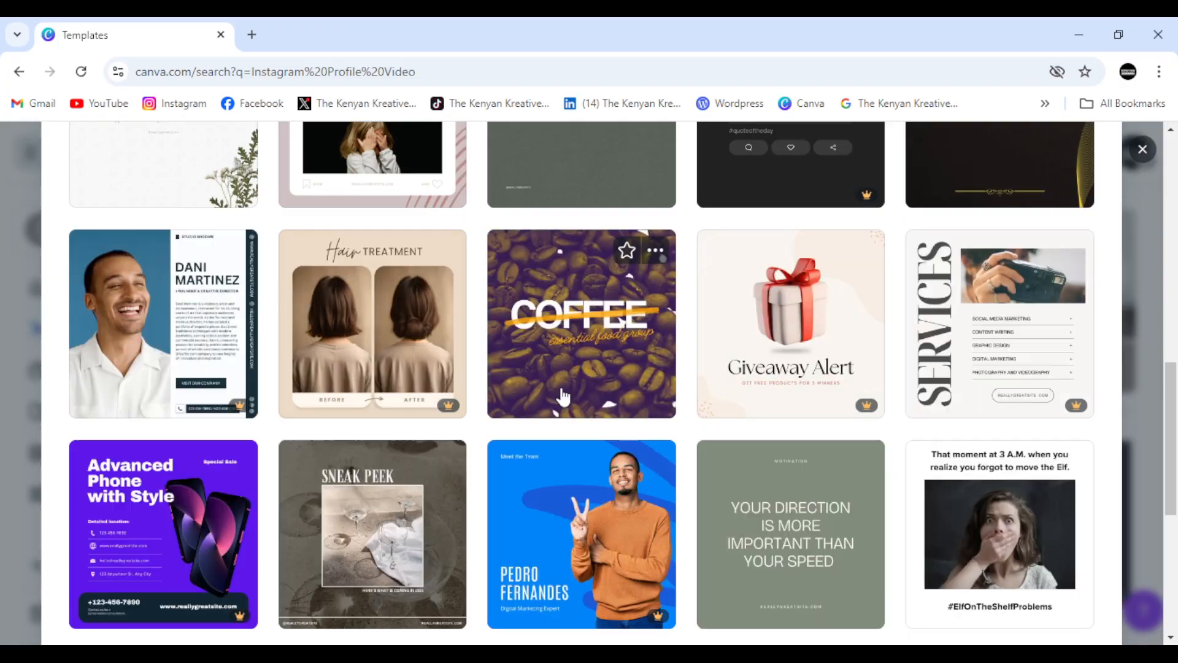
{"action": "scroll", "coordinate": [560, 395], "scroll_direction": "down", "scroll_amount": 2}
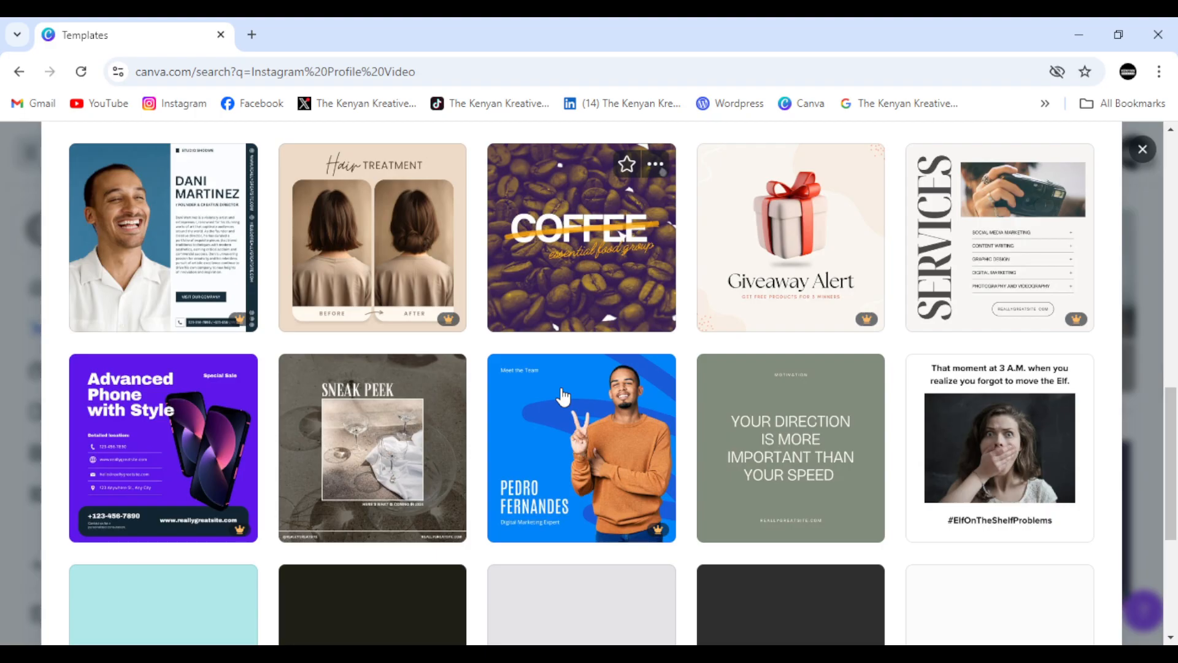
{"action": "left_click", "coordinate": [563, 397]}
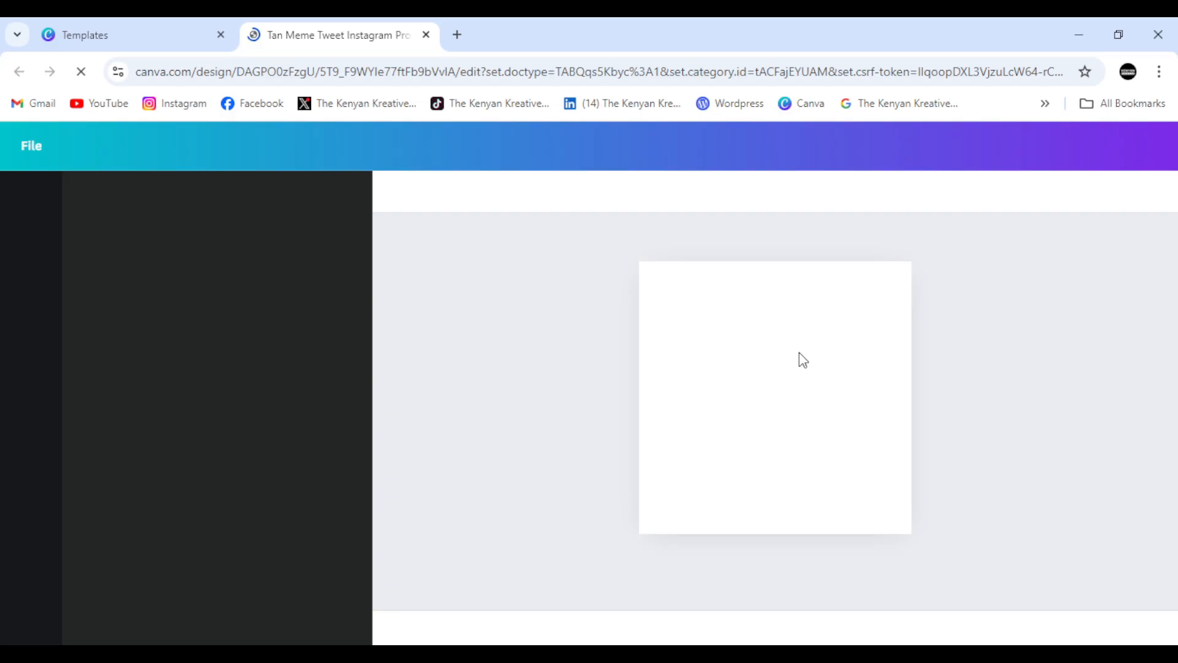
Replace the post's profile name with "The Kenyan Kreative" and its caption with "You can now add music to your instagram profile. Try it now".
{"action": "triple_click", "coordinate": [832, 348]}
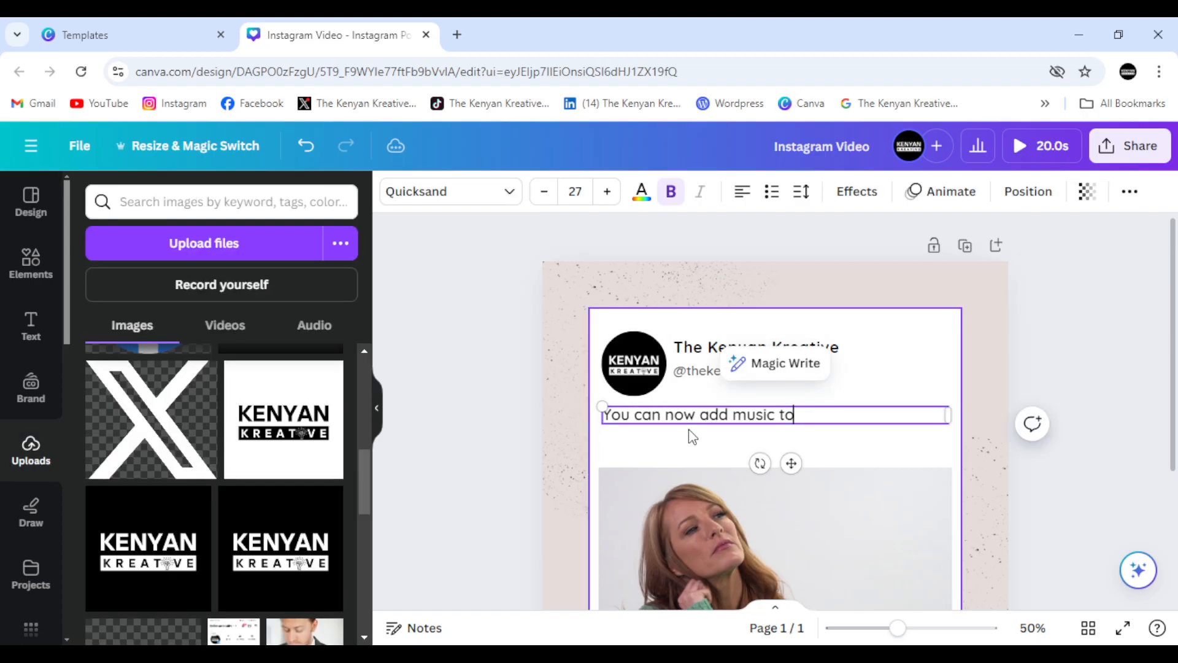
{"action": "type", "text": "your in"}
{"action": "type", "text": "stagram profile. Try it now"}
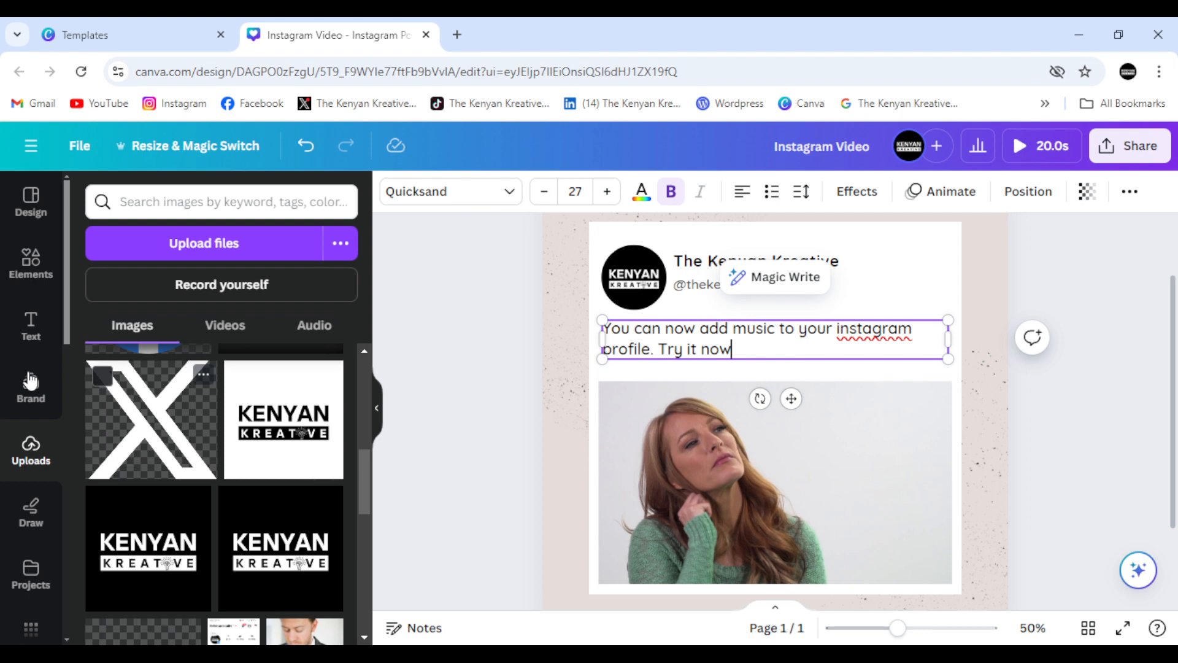